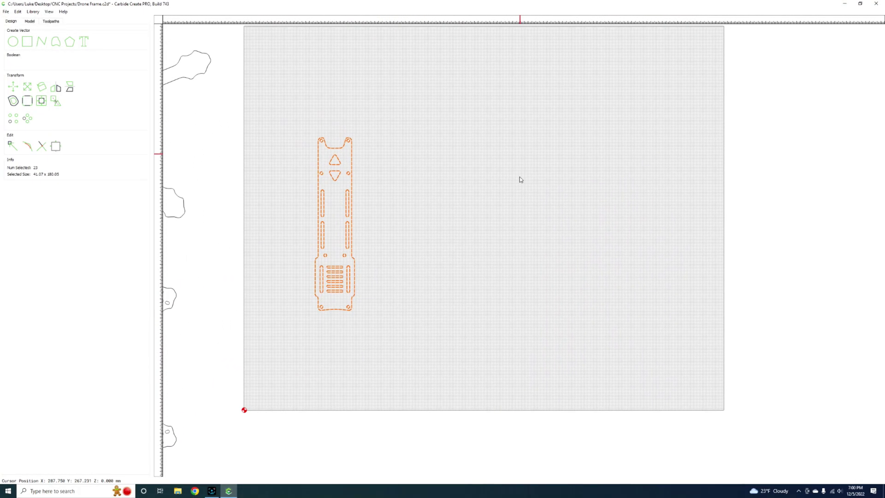
# Step: Open Job Setup to view the 500 x 400 mm stock and its 5 mm thickness
pyautogui.click(478, 249)
pyautogui.click(13, 42)
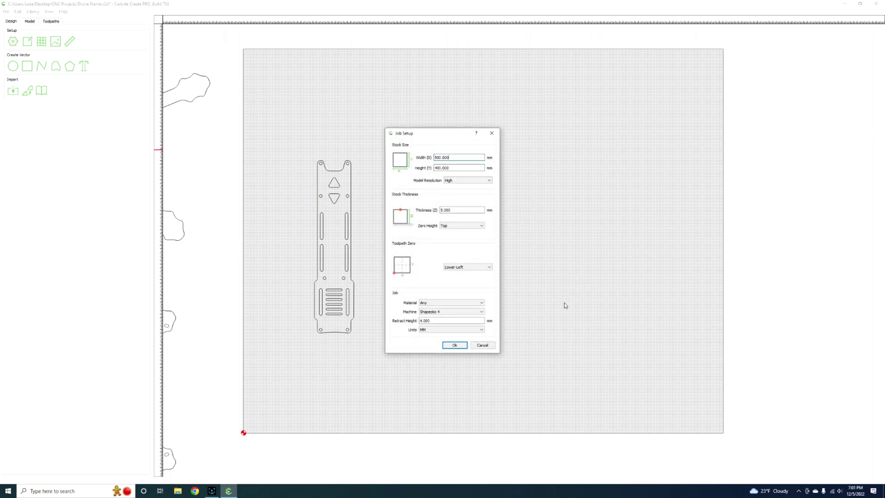
# Step: Change the stock thickness to 2 mm, keep Shapeoko 4 as the machine, and confirm
pyautogui.click(462, 210)
pyautogui.click(469, 312)
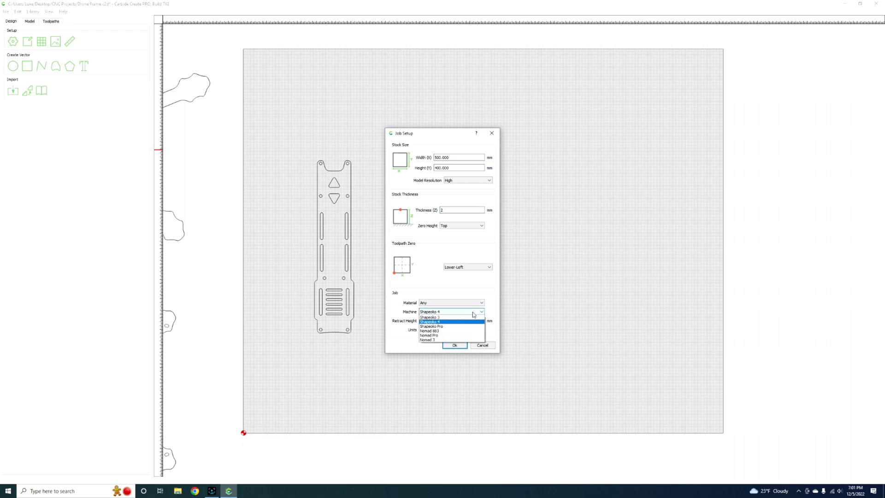
pyautogui.click(470, 311)
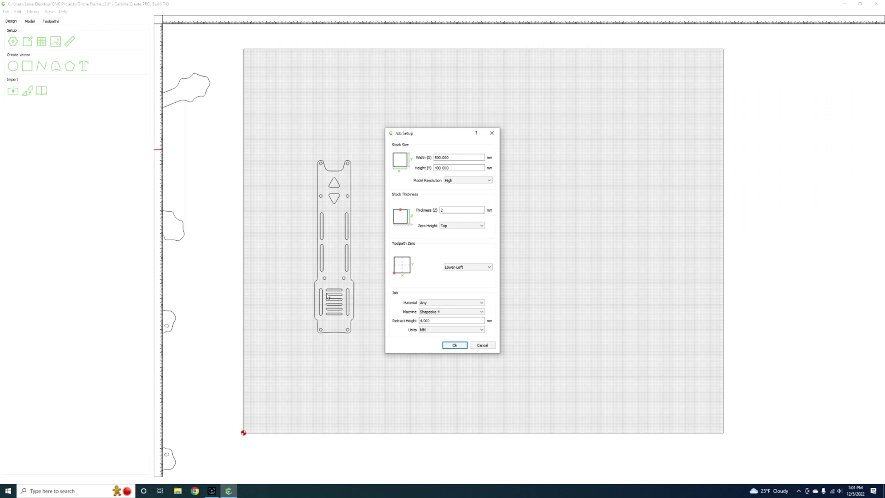
pyautogui.click(454, 346)
# Step: Box-select the drone plate and drag it to the stock's bottom-left origin
pyautogui.scroll(2, 442, 405)
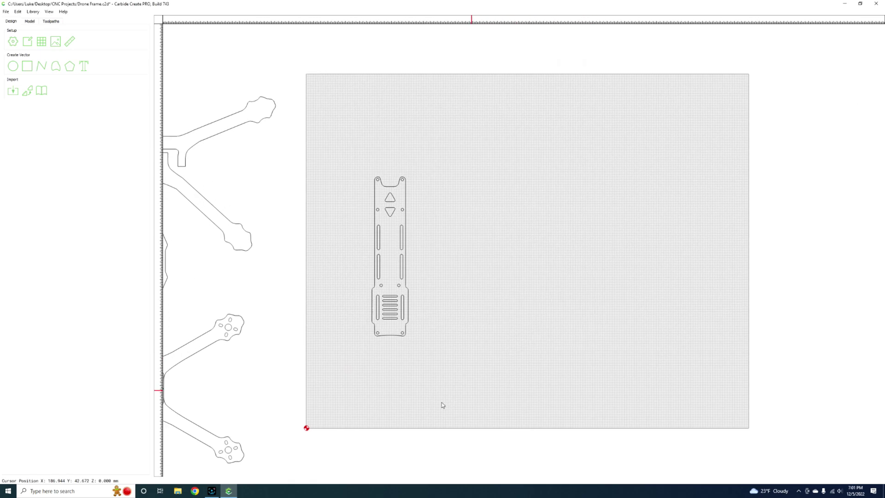
pyautogui.scroll(1, 413, 360)
pyautogui.moveTo(247, 45); pyautogui.dragTo(361, 326)
pyautogui.moveTo(333, 195); pyautogui.dragTo(246, 322)
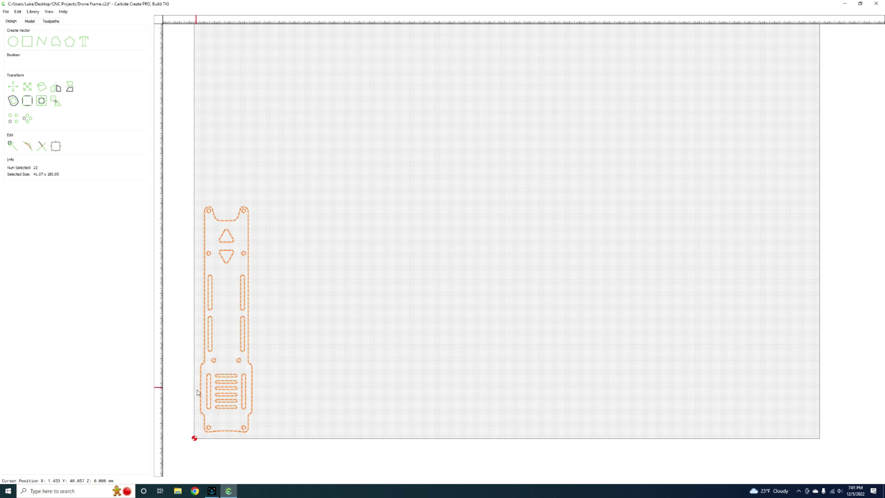
pyautogui.click(212, 491)
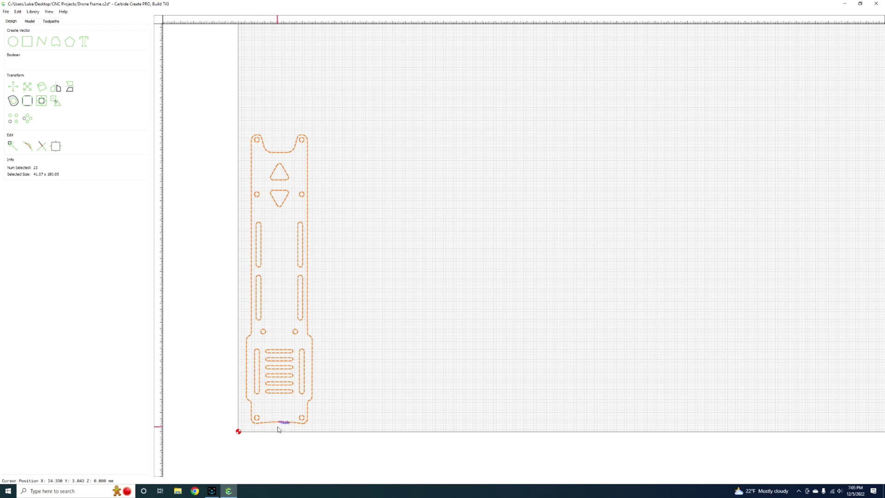
# Step: Fine-tune the plate so its edges sit flush on the origin corner, then deselect it
pyautogui.scroll(3, 261, 429)
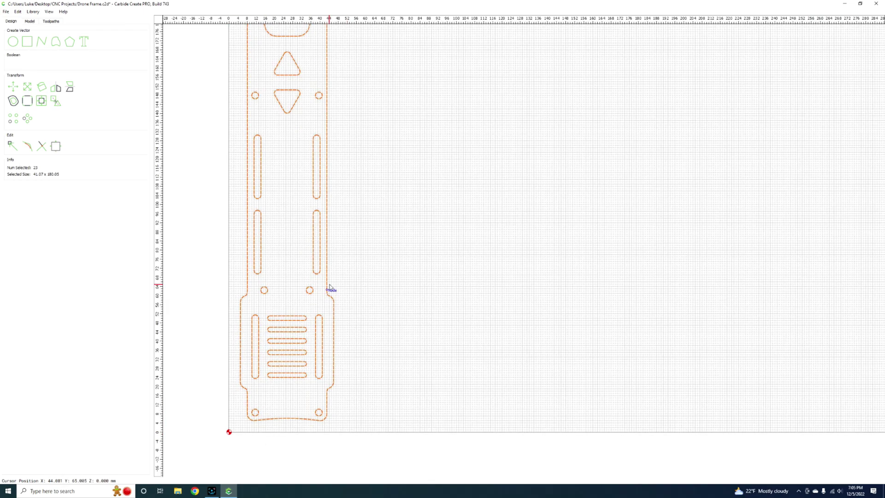
pyautogui.moveTo(329, 287); pyautogui.dragTo(321, 300)
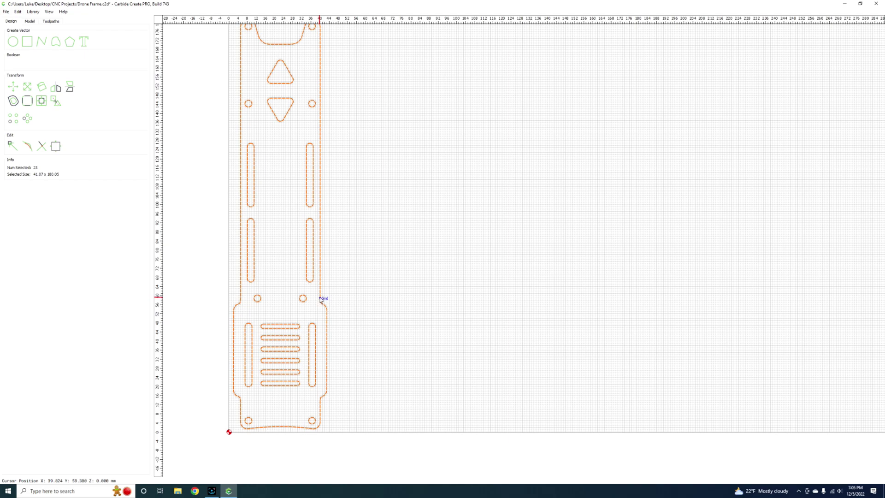
pyautogui.moveTo(321, 299); pyautogui.dragTo(324, 298)
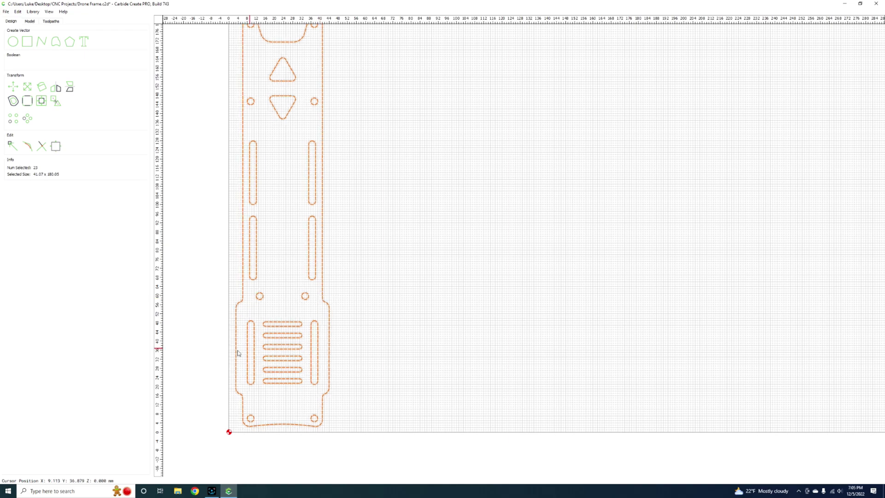
pyautogui.scroll(5, 238, 348)
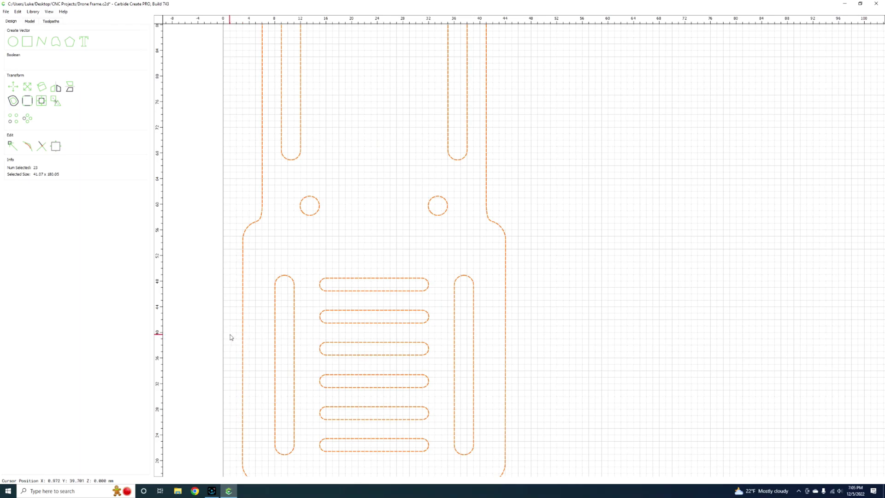
pyautogui.scroll(-3, 231, 336)
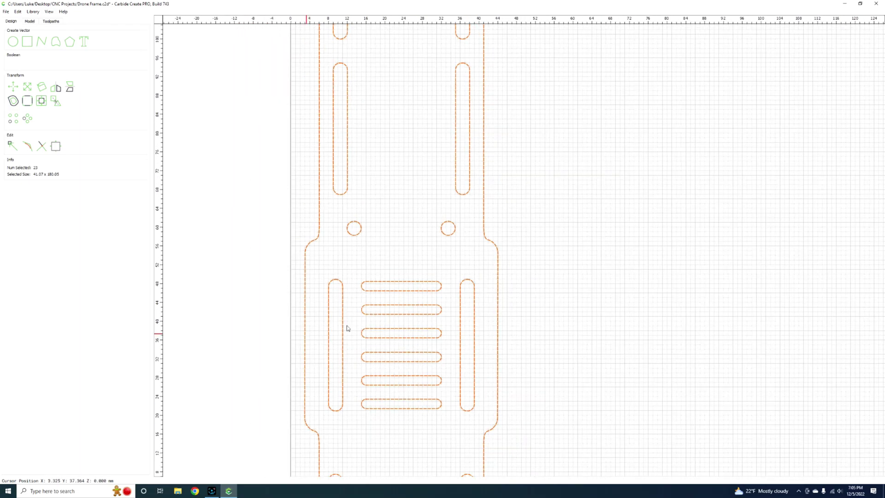
pyautogui.scroll(-3, 549, 347)
pyautogui.scroll(-3, 524, 338)
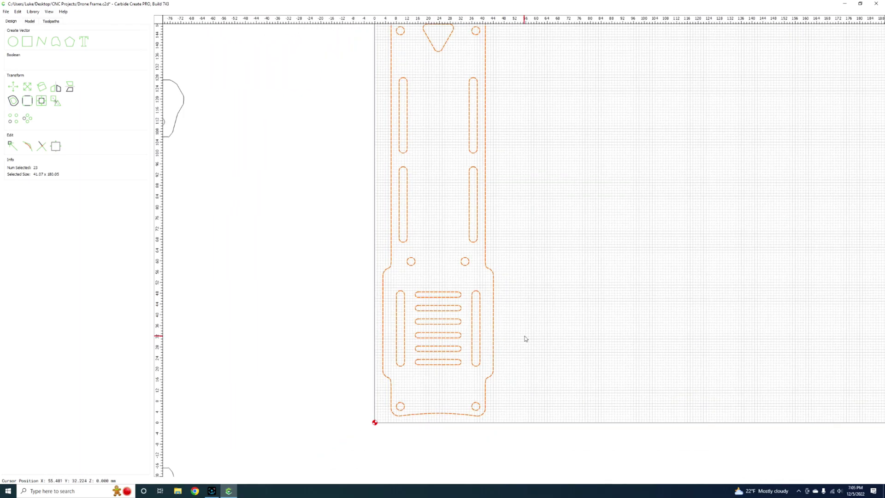
pyautogui.moveTo(479, 337); pyautogui.dragTo(481, 336)
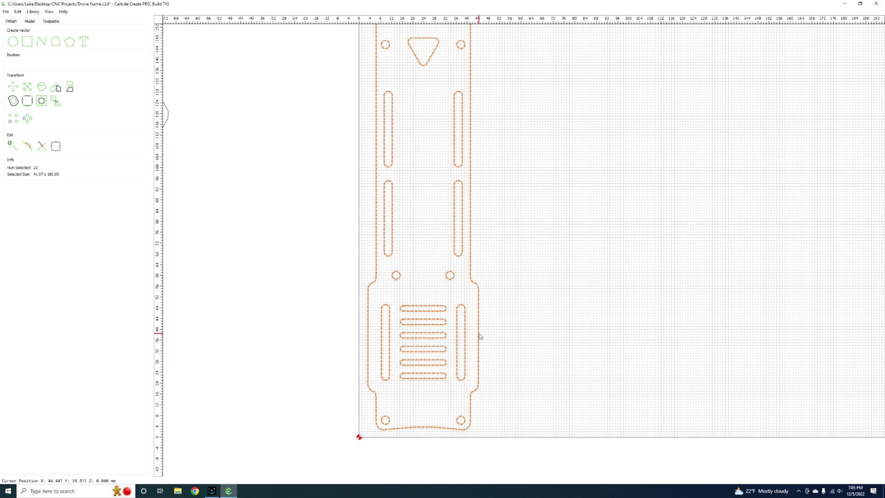
pyautogui.click(514, 322)
pyautogui.scroll(-2, 514, 325)
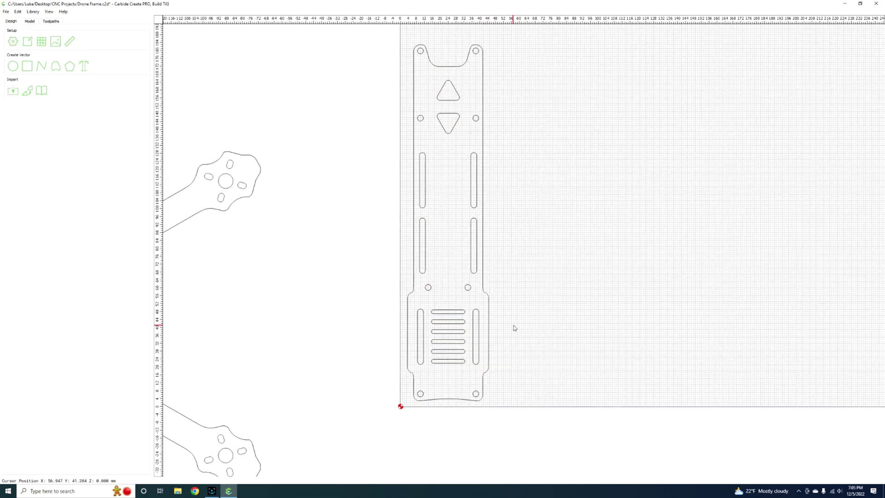
pyautogui.moveTo(515, 325); pyautogui.dragTo(450, 388, button='middle')
pyautogui.scroll(-1, 449, 389)
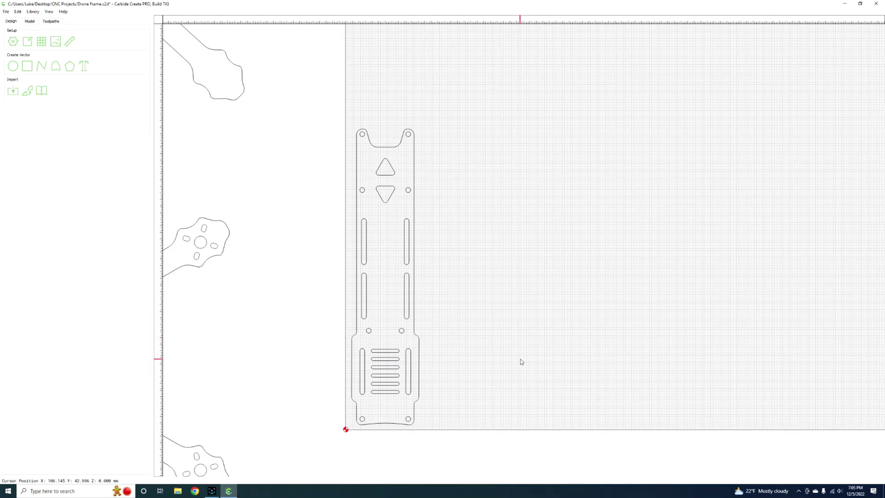
# Step: Ungroup the plate's vectors and box-select only the 22 inner cutouts, excluding the outer profile
pyautogui.click(415, 321)
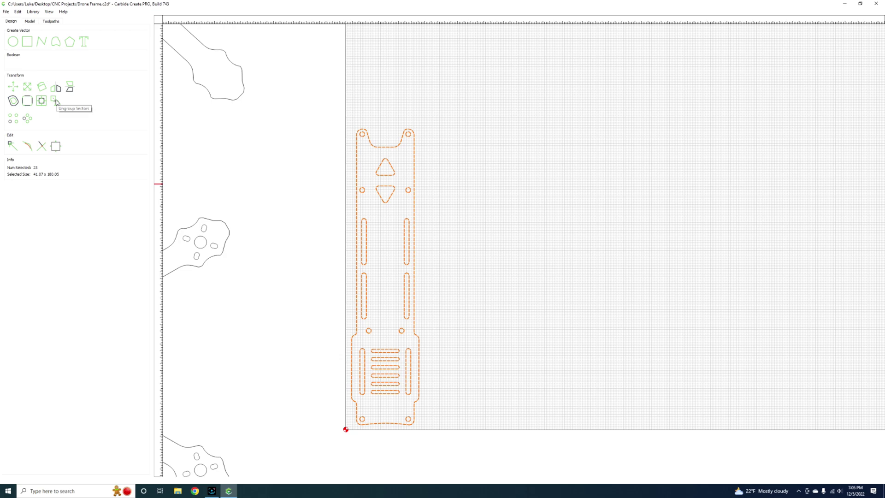
pyautogui.click(55, 101)
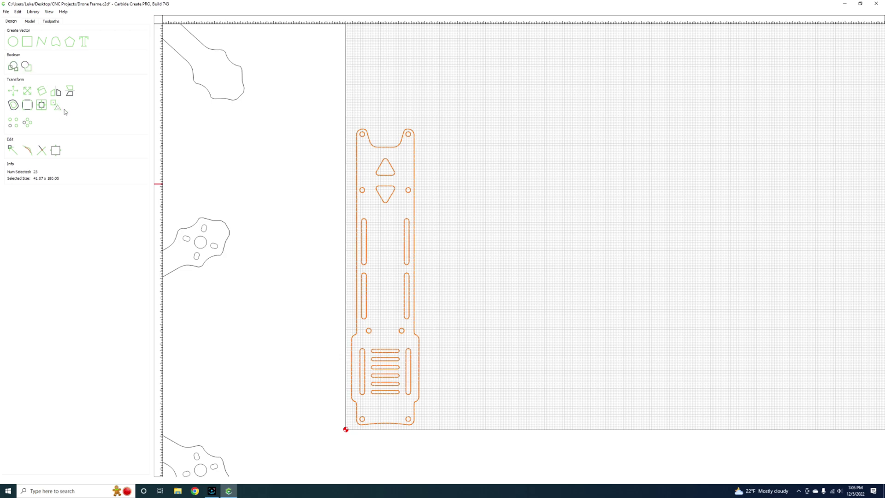
pyautogui.scroll(4, 446, 273)
pyautogui.click(464, 345)
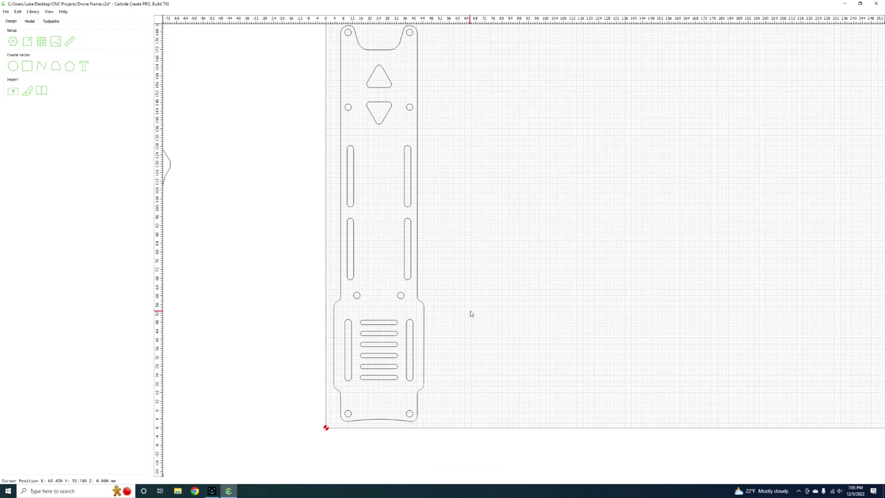
pyautogui.scroll(-2, 471, 313)
pyautogui.moveTo(344, 79); pyautogui.dragTo(456, 406)
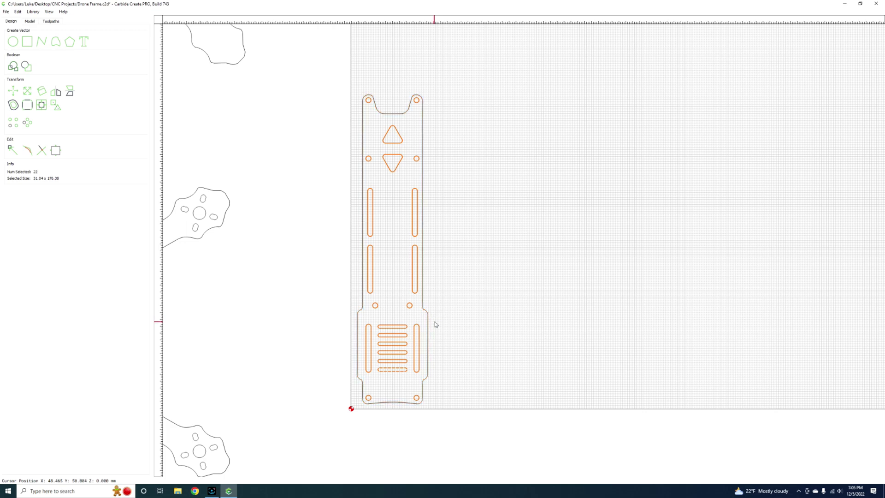
pyautogui.click(51, 21)
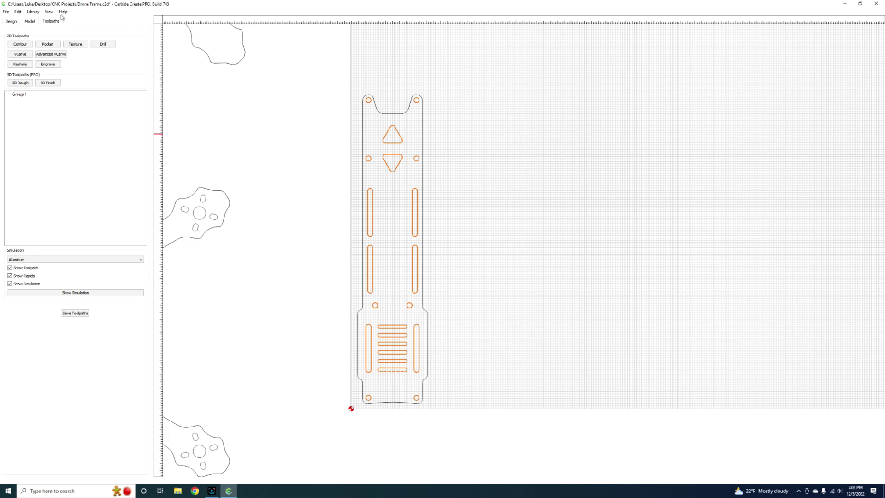
# Step: Start an inside-offset contour toolpath on the 22 selected cutouts and edit its Max Depth
pyautogui.click(20, 46)
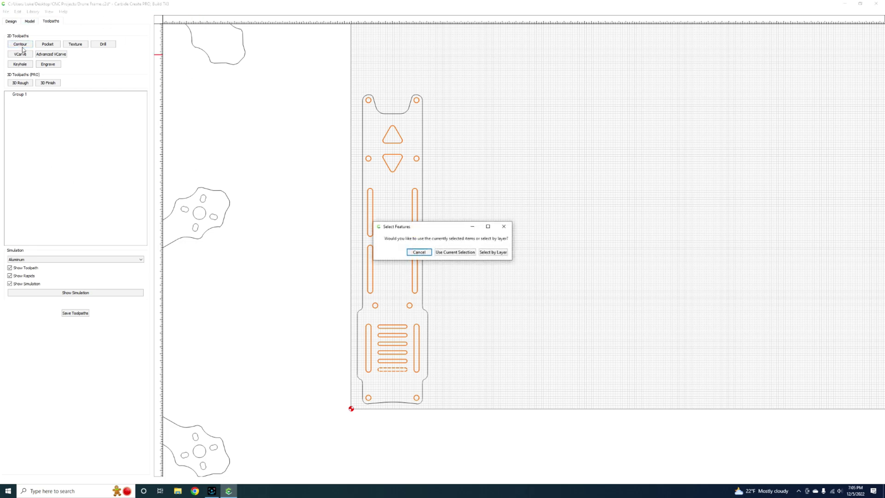
pyautogui.click(455, 252)
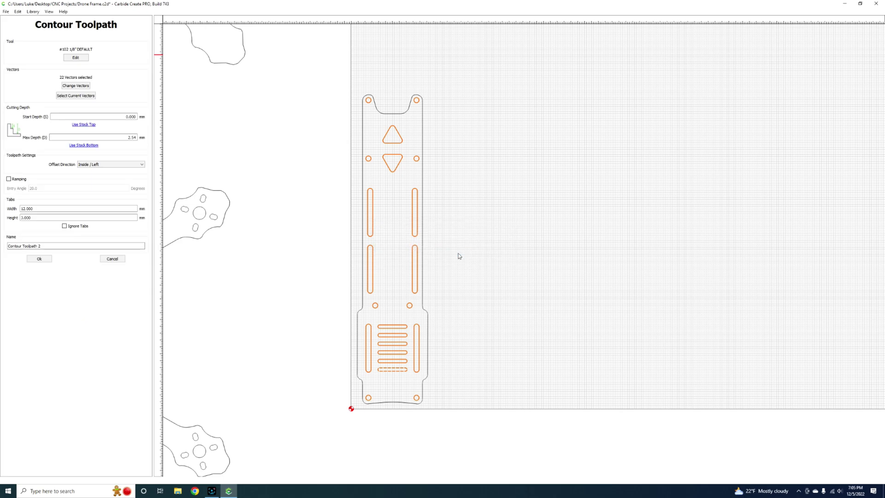
pyautogui.doubleClick(132, 138)
pyautogui.click(120, 138)
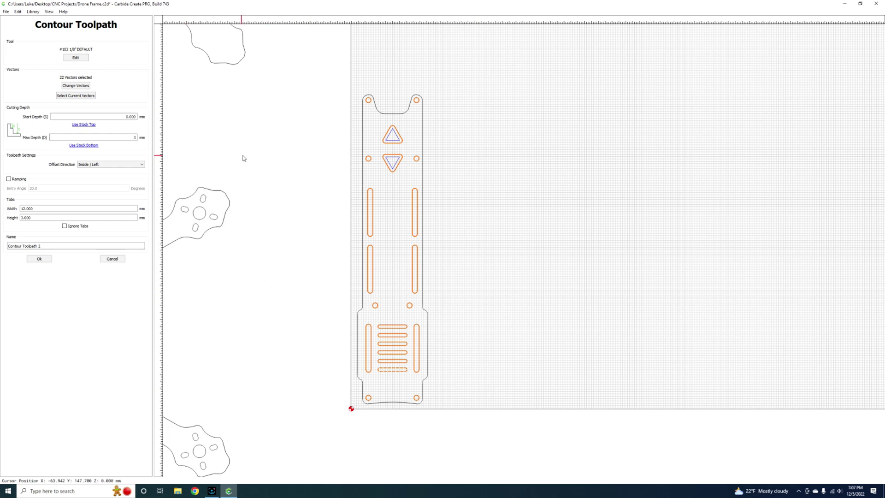
pyautogui.click(92, 138)
# Step: Pick the 2mm End Mill from the Carbon Fiber-Shapeoko-Hardwood End Mills library as the cutter
pyautogui.click(77, 60)
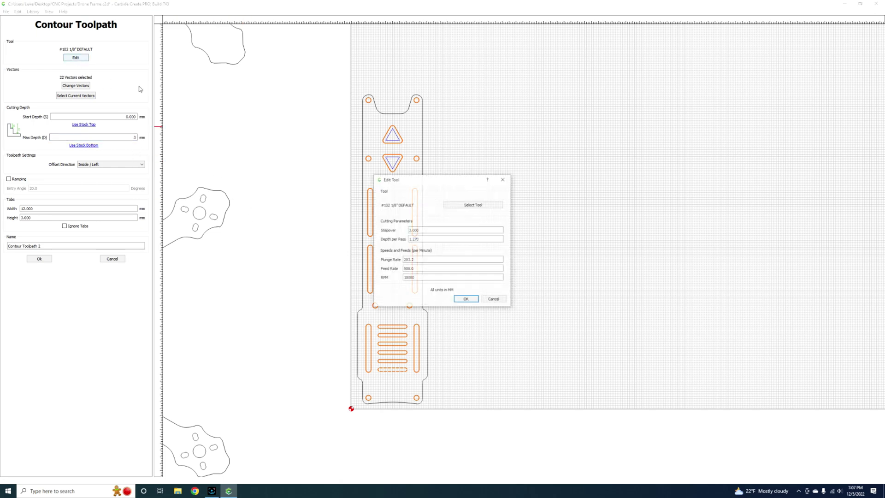
pyautogui.click(472, 208)
pyautogui.doubleClick(351, 307)
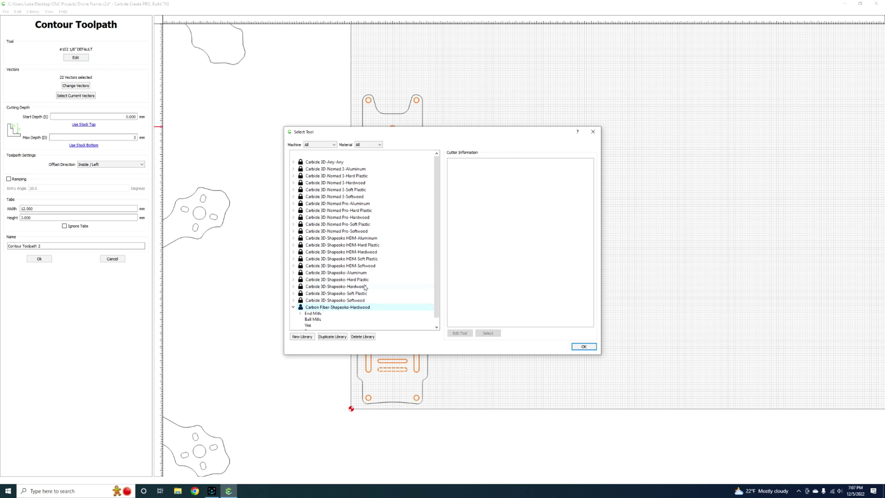
pyautogui.scroll(-1, 364, 288)
pyautogui.click(318, 308)
pyautogui.doubleClick(314, 307)
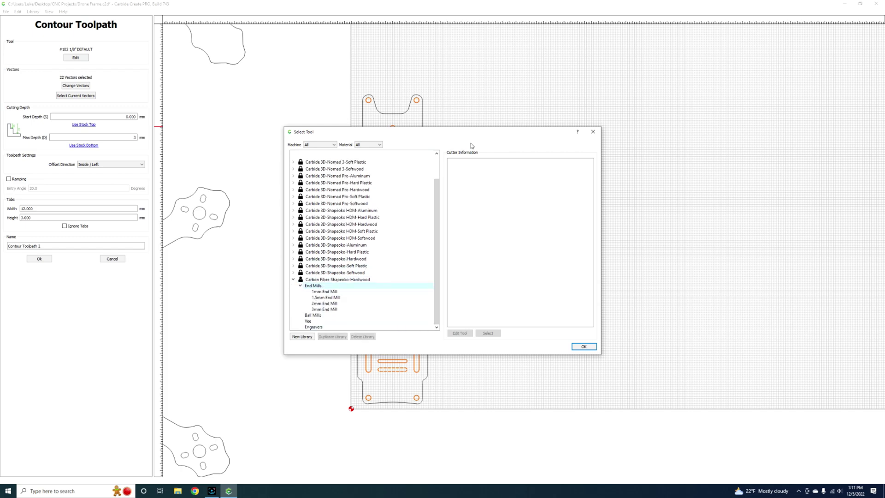
pyautogui.moveTo(458, 136); pyautogui.dragTo(655, 86)
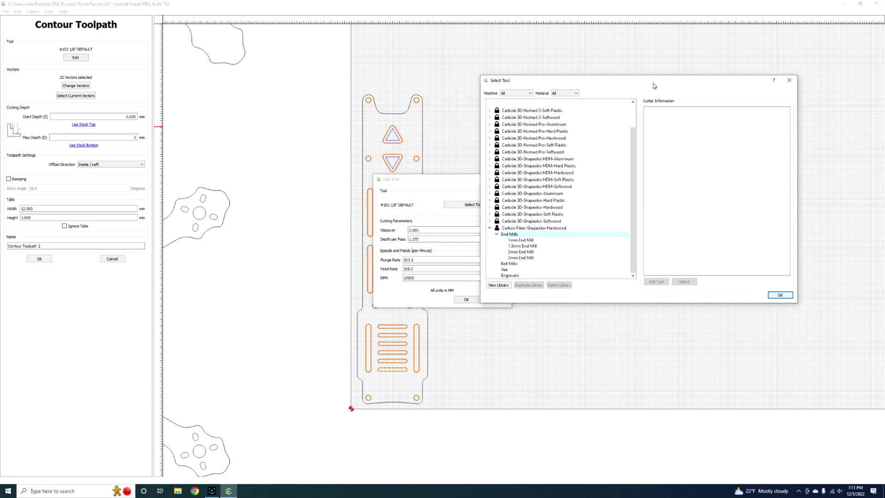
pyautogui.click(530, 253)
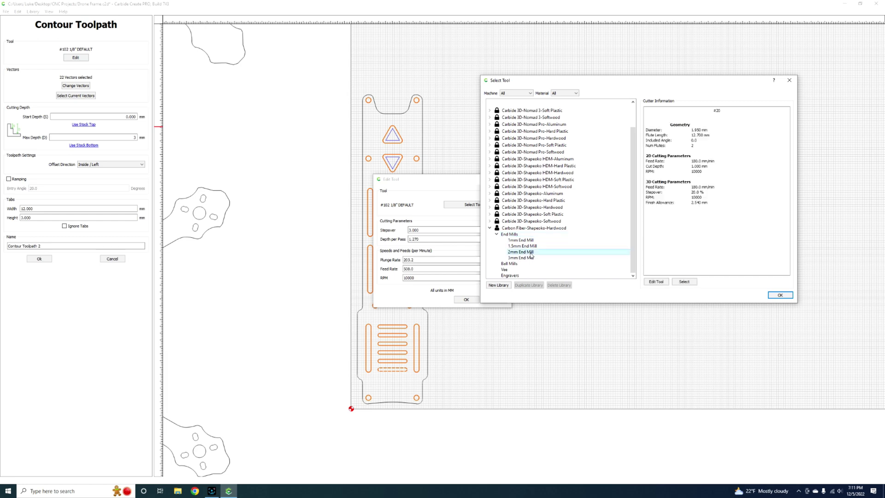
pyautogui.click(683, 282)
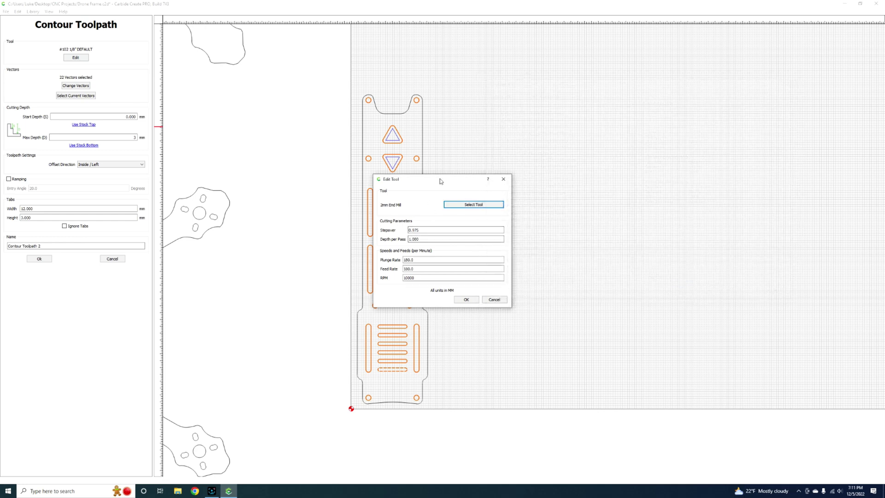
# Step: Set the 2mm End Mill's depth per pass to 1.5 mm and apply it to the toolpath
pyautogui.moveTo(417, 269); pyautogui.dragTo(402, 269)
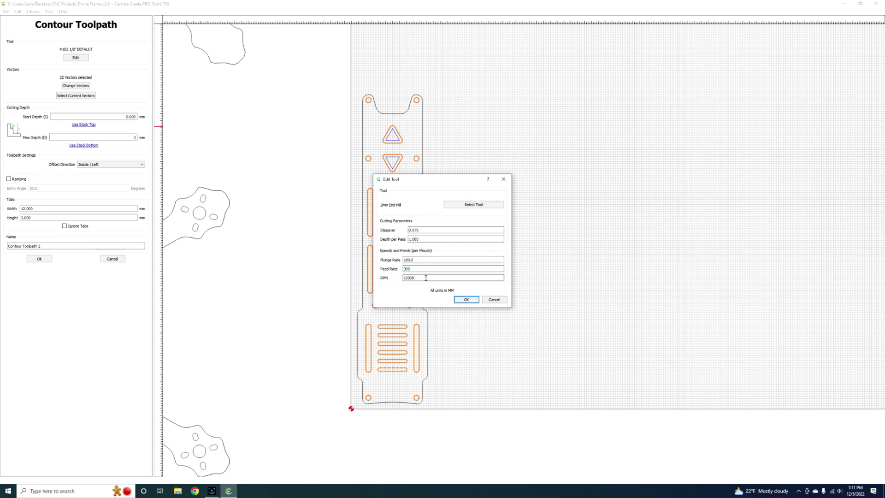
pyautogui.click(431, 268)
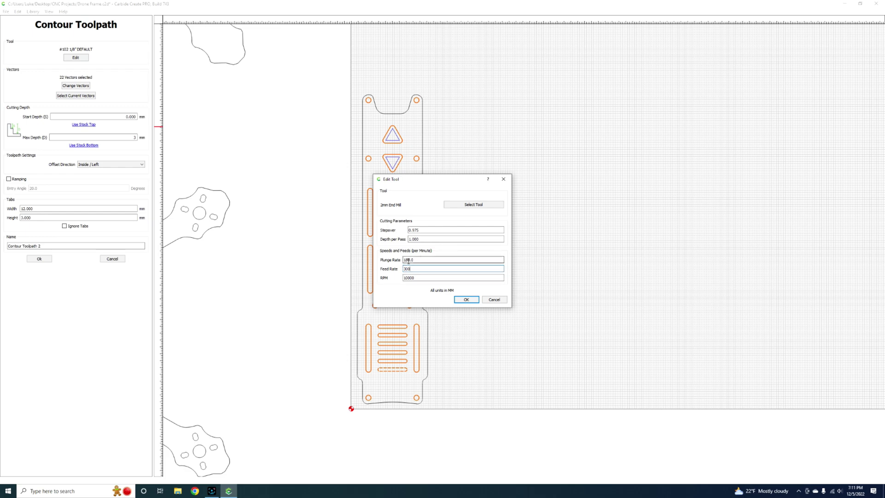
pyautogui.hotkey('shift', 'Tab')
pyautogui.hotkey('shift', 'Tab')
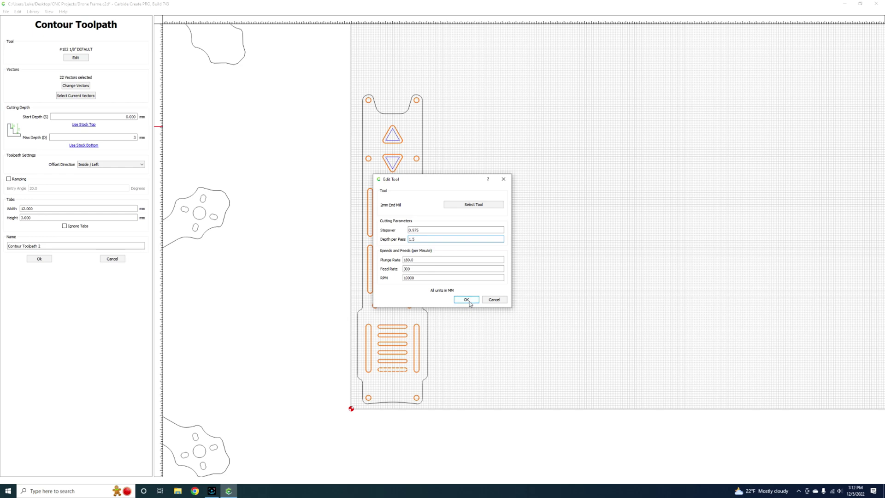
pyautogui.click(466, 300)
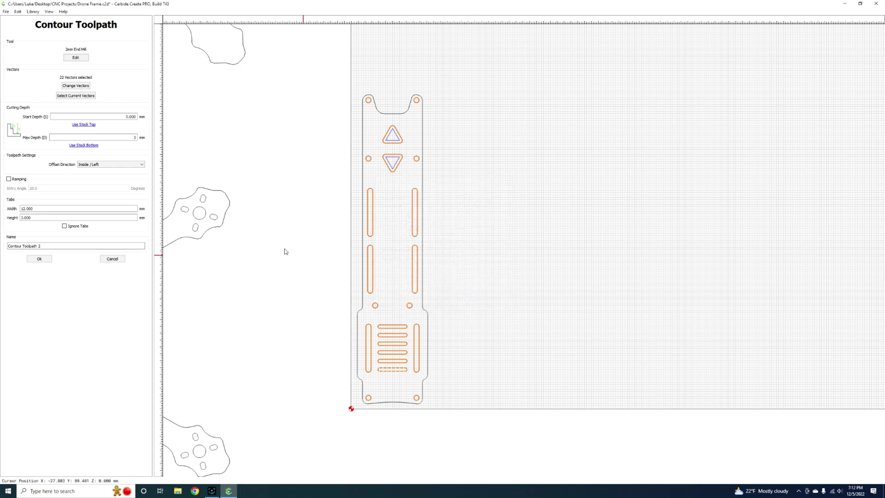
pyautogui.click(8, 180)
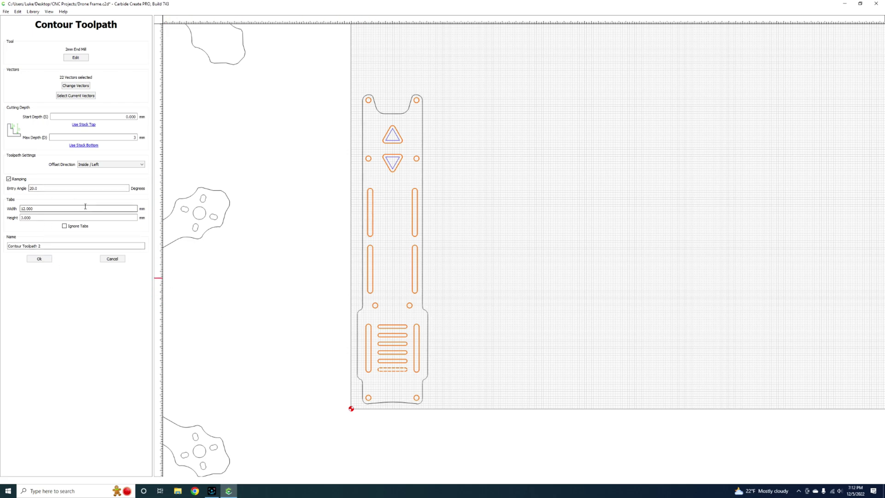
# Step: Create the inner-hole contour toolpath with 20° ramping, then zoom into the lower slots
pyautogui.click(47, 260)
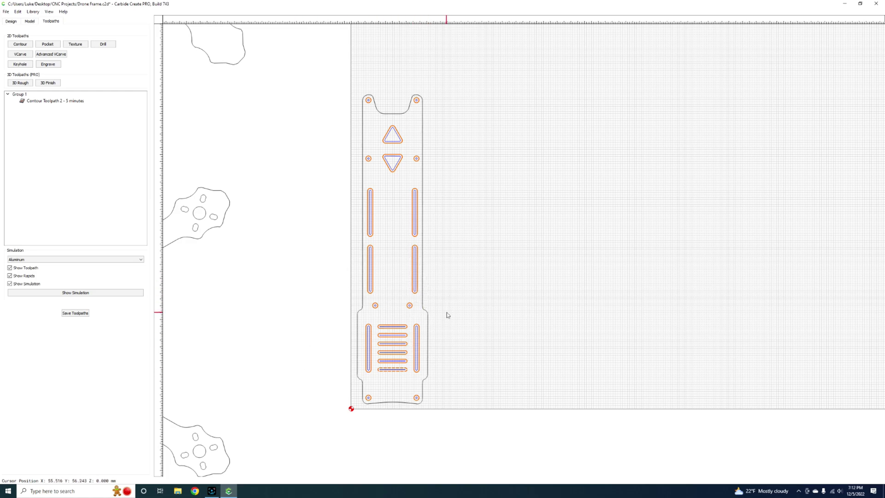
pyautogui.scroll(1, 419, 349)
pyautogui.scroll(5, 418, 349)
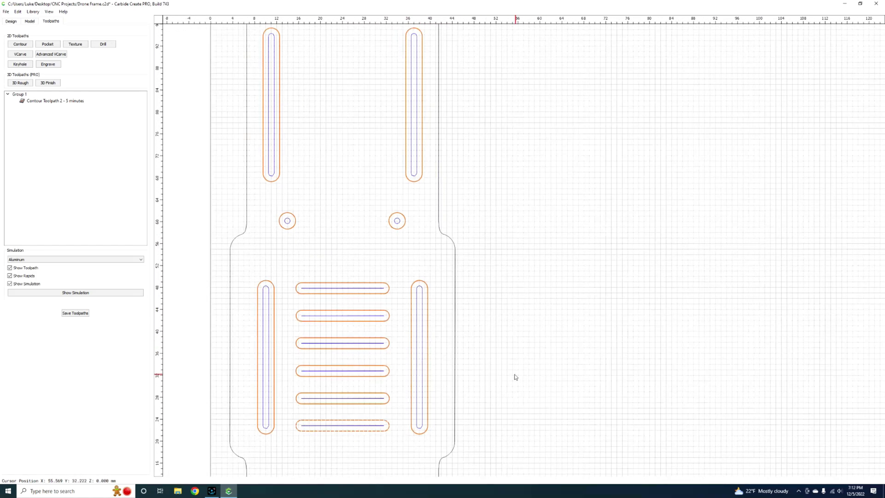
pyautogui.moveTo(514, 376); pyautogui.dragTo(486, 303, button='middle')
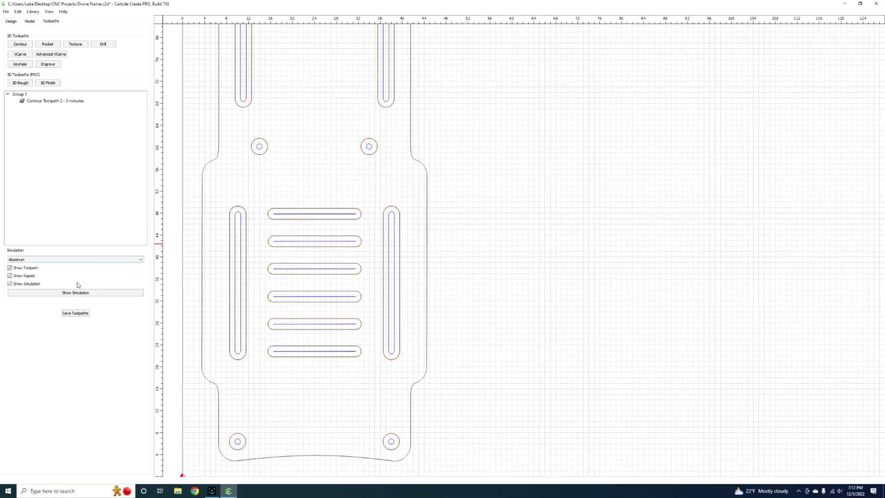
pyautogui.click(115, 293)
# Step: Zoom and orbit the 3-D simulation to inspect the machined slots and holes
pyautogui.scroll(10, 482, 326)
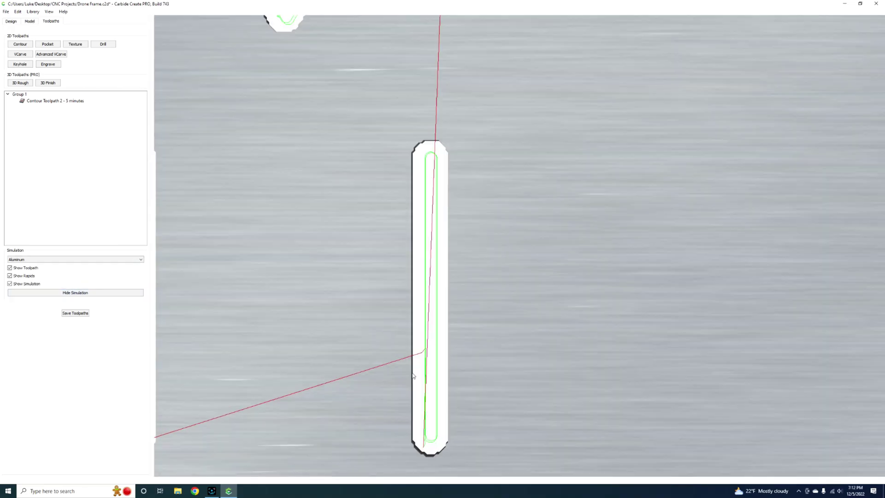
pyautogui.scroll(-5, 478, 284)
pyautogui.moveTo(450, 283); pyautogui.dragTo(489, 72)
pyautogui.scroll(-5, 479, 128)
pyautogui.scroll(5, 476, 215)
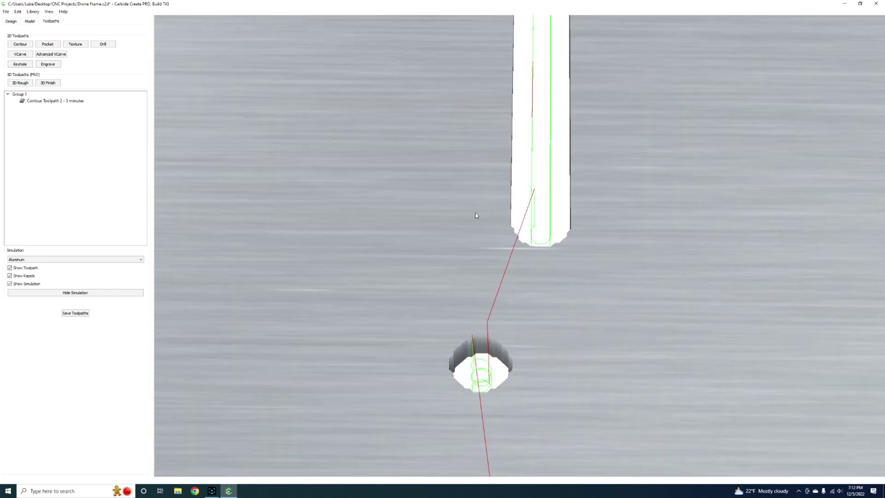
pyautogui.scroll(-3, 481, 169)
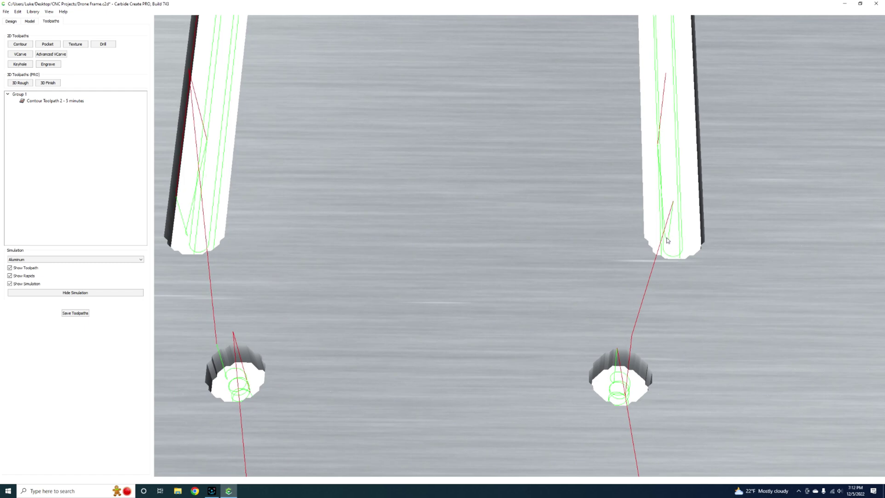
pyautogui.moveTo(530, 345); pyautogui.dragTo(445, 324)
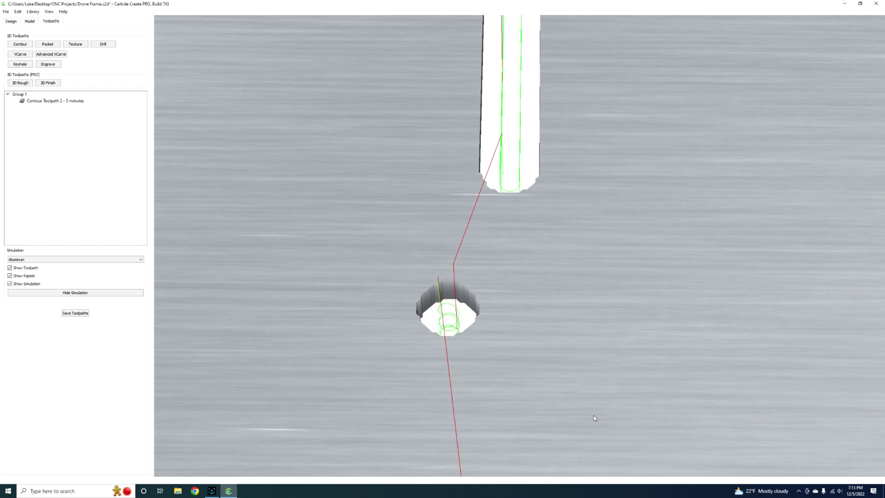
pyautogui.scroll(-10, 594, 418)
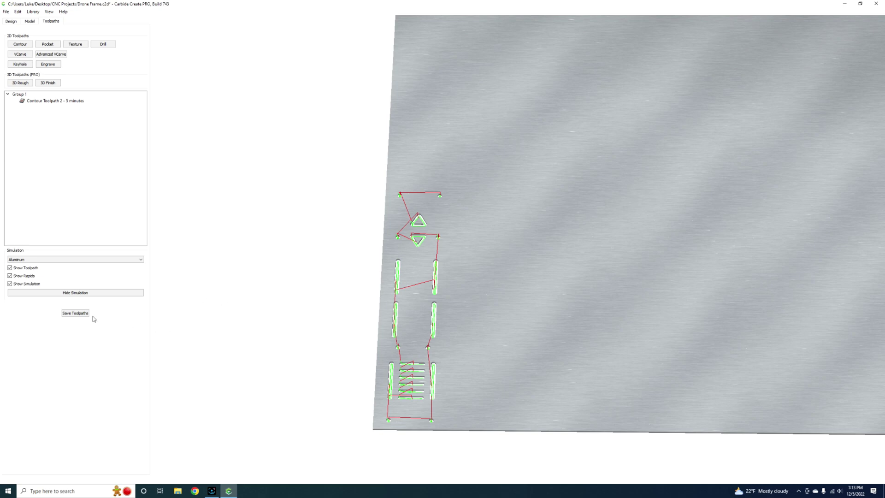
# Step: Hide the simulation, select the plate's outer outline, and start Contour Toolpath 3 on it
pyautogui.click(98, 293)
pyautogui.scroll(4, 418, 356)
pyautogui.scroll(-3, 418, 356)
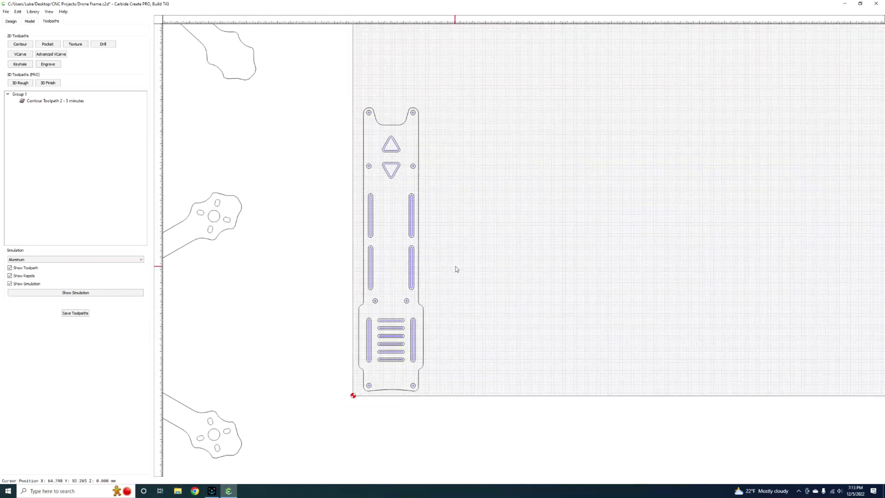
pyautogui.scroll(2, 444, 274)
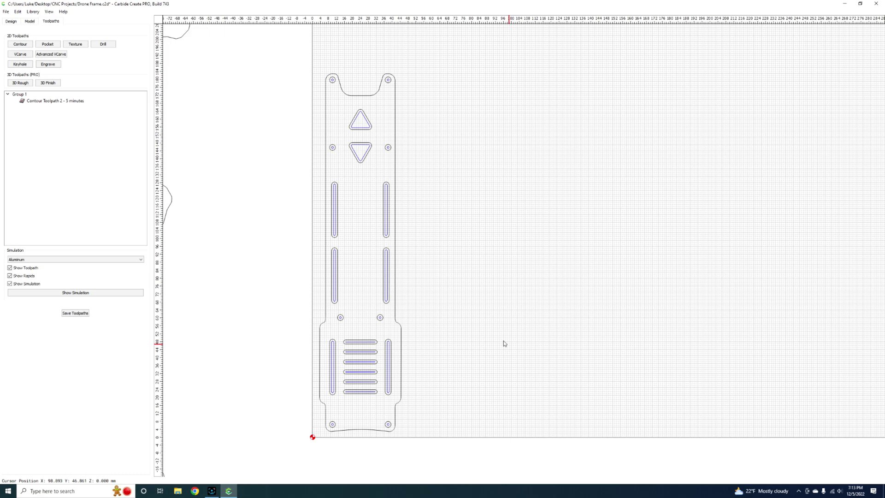
pyautogui.click(398, 180)
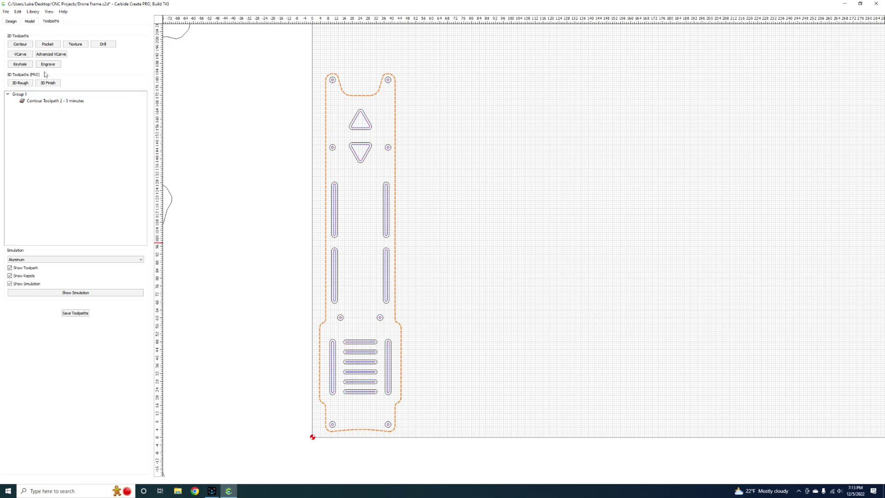
pyautogui.click(20, 44)
# Step: Base the third contour toolpath on the selected outline with an Outside/Right offset
pyautogui.click(470, 255)
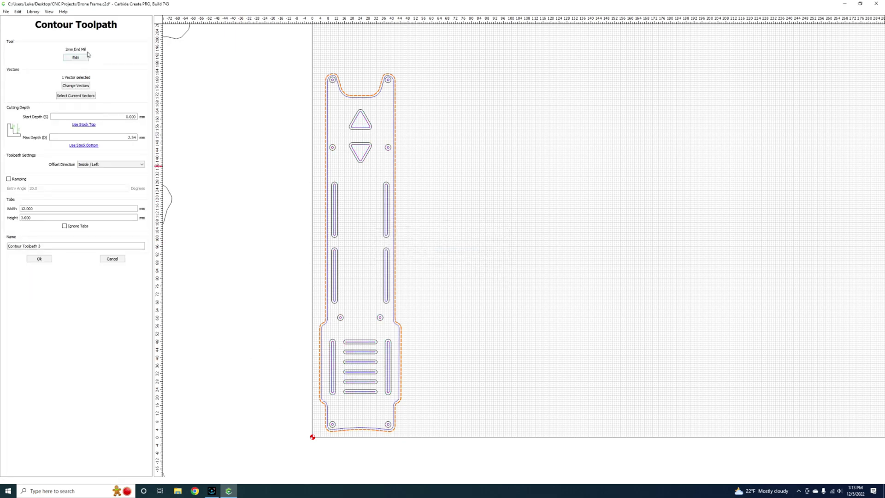
pyautogui.click(142, 164)
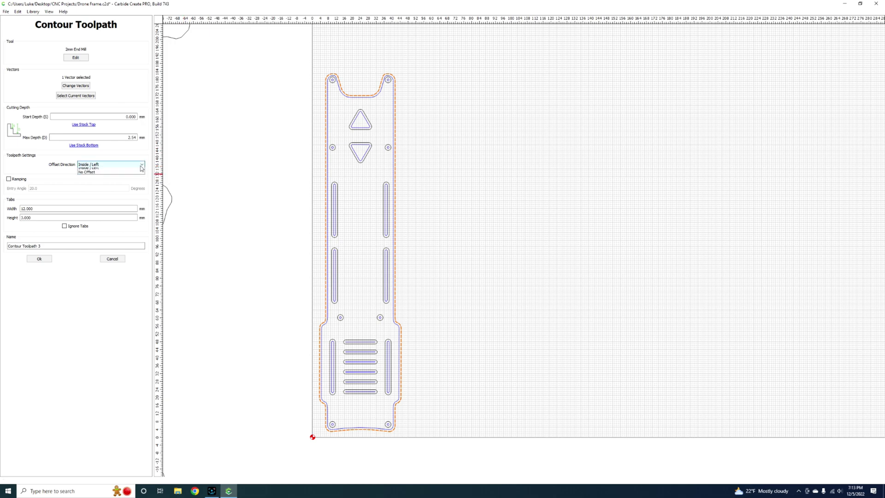
pyautogui.click(92, 170)
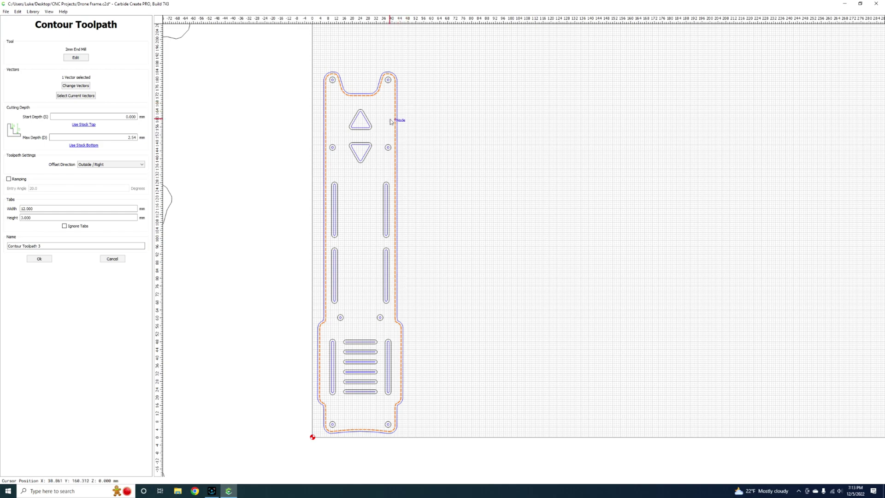
pyautogui.scroll(4, 389, 128)
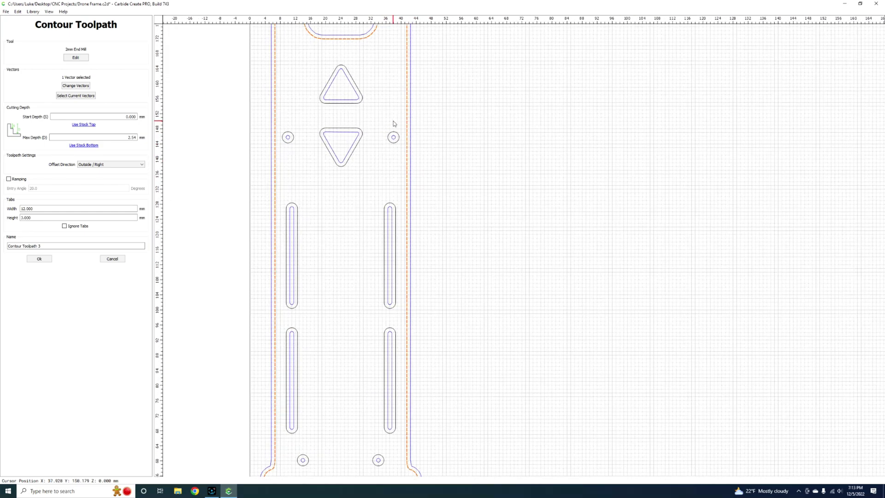
# Step: Set max depth to 3 mm, enable 20° ramping, and confirm the toolpath
pyautogui.doubleClick(132, 137)
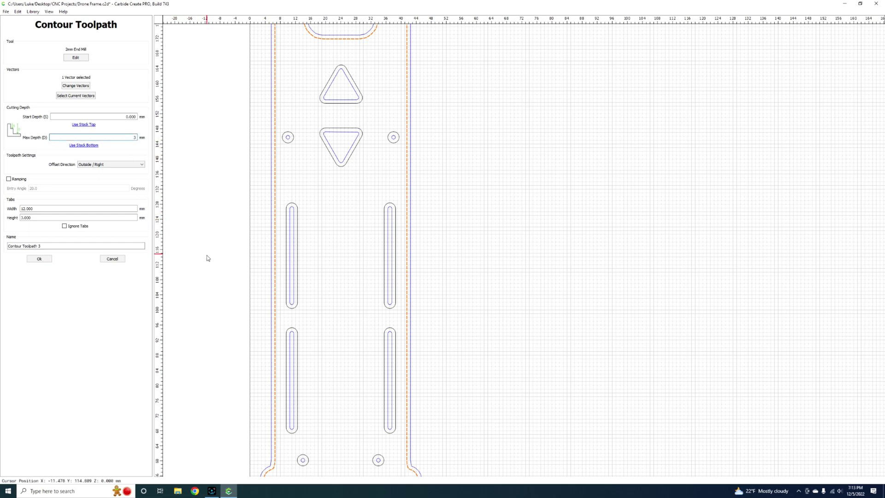
pyautogui.click(9, 179)
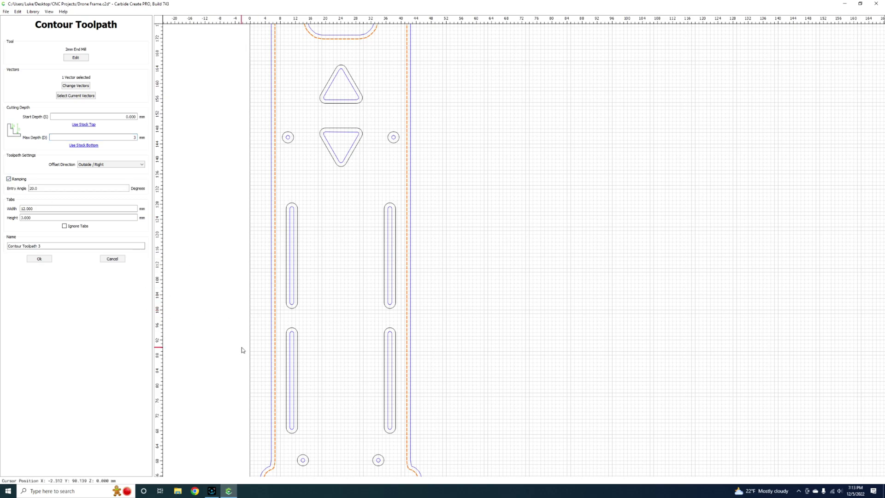
pyautogui.scroll(-3, 395, 409)
pyautogui.scroll(1, 389, 277)
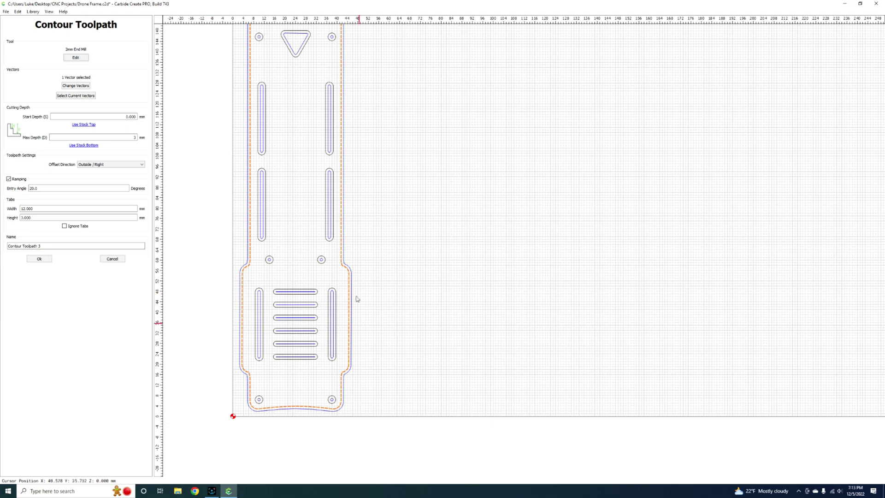
pyautogui.click(39, 259)
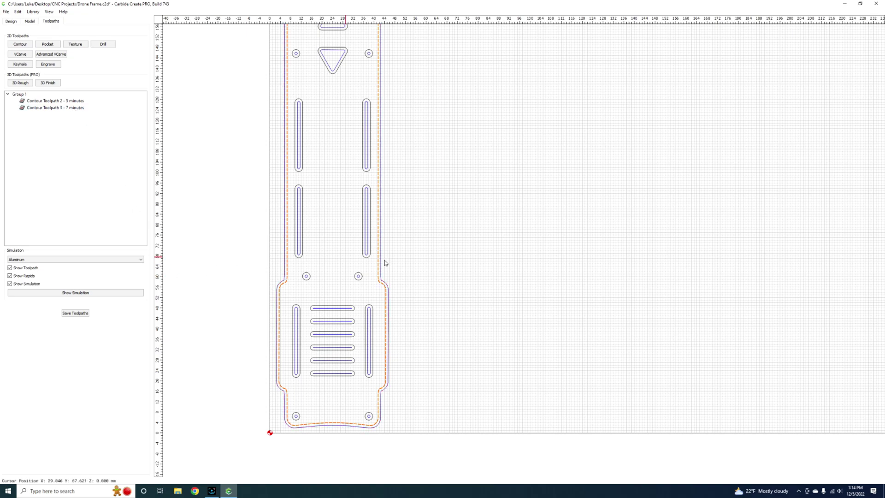
pyautogui.scroll(-2, 401, 272)
pyautogui.moveTo(414, 273); pyautogui.dragTo(405, 285, button='middle')
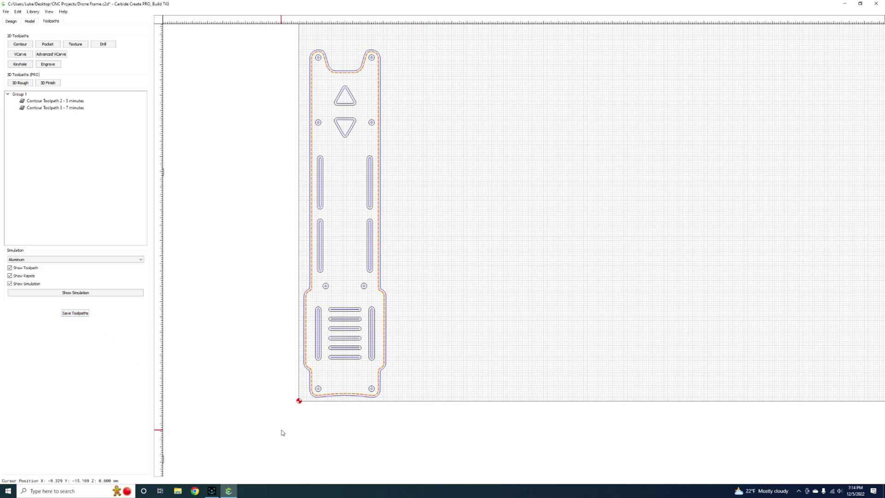
pyautogui.scroll(-1, 396, 415)
pyautogui.scroll(1, 415, 407)
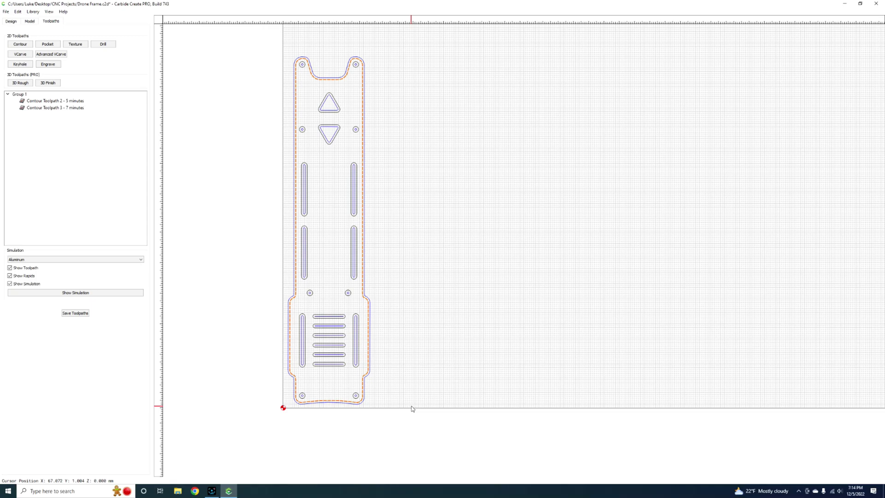
pyautogui.moveTo(413, 408); pyautogui.dragTo(397, 437, button='middle')
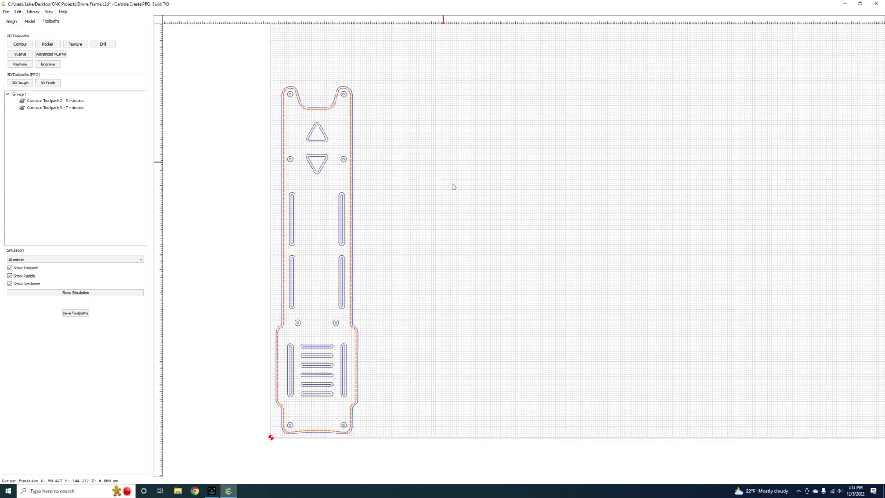
pyautogui.scroll(-2, 454, 186)
pyautogui.moveTo(454, 263); pyautogui.dragTo(390, 343, button='middle')
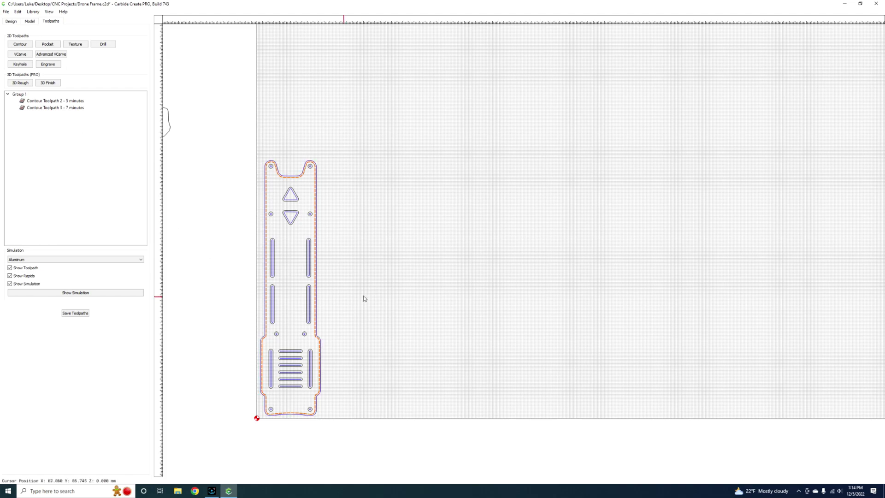
pyautogui.moveTo(383, 292); pyautogui.dragTo(434, 304, button='right')
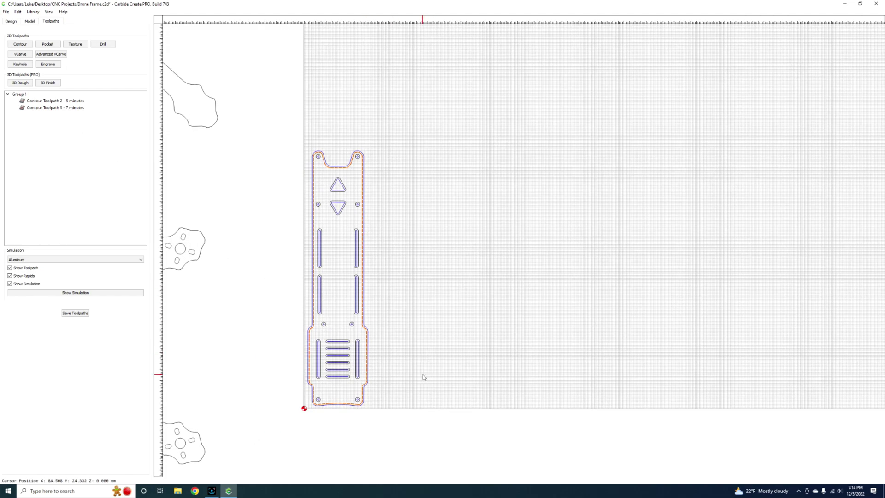
pyautogui.moveTo(424, 377); pyautogui.dragTo(378, 362, button='right')
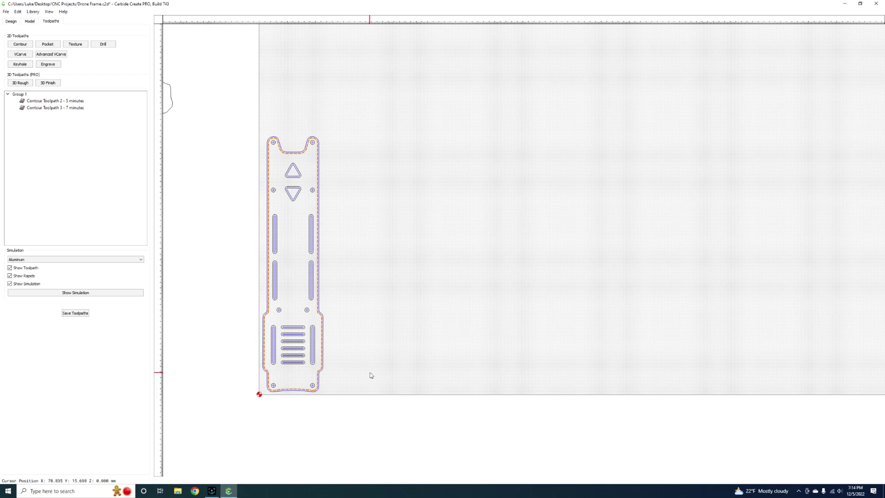
pyautogui.moveTo(371, 375); pyautogui.dragTo(565, 367, button='right')
pyautogui.moveTo(306, 375); pyautogui.dragTo(469, 347, button='right')
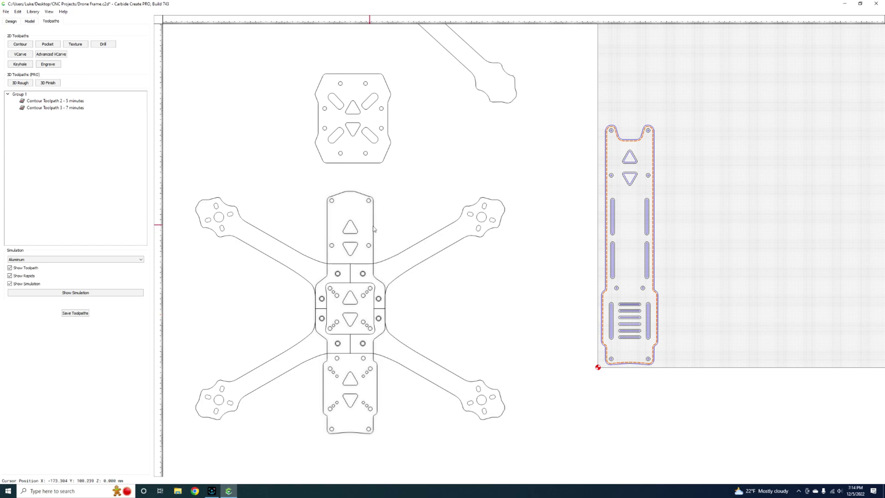
pyautogui.moveTo(470, 343); pyautogui.dragTo(235, 367, button='middle')
pyautogui.scroll(-2, 415, 330)
pyautogui.scroll(-2, 416, 332)
pyautogui.moveTo(417, 332); pyautogui.dragTo(340, 367, button='middle')
pyautogui.scroll(2, 395, 342)
pyautogui.scroll(-3, 357, 372)
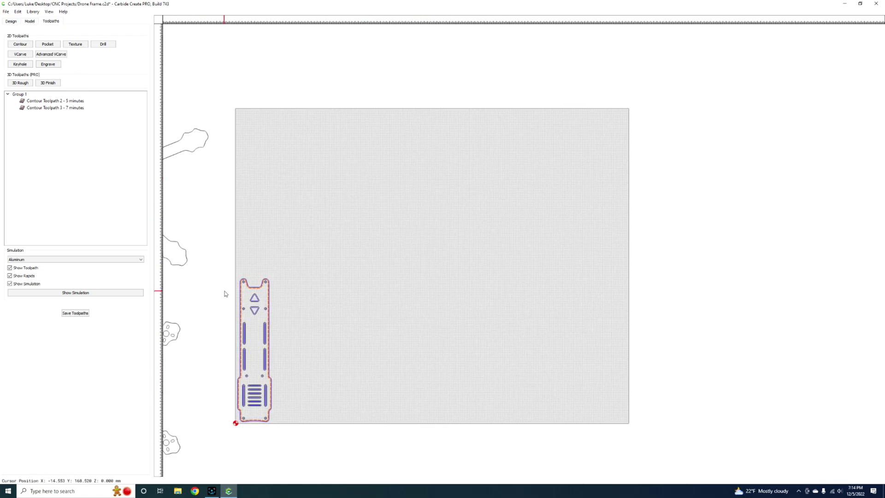
# Step: Duplicate the top plate and place a vertically flipped copy against the original
pyautogui.click(10, 22)
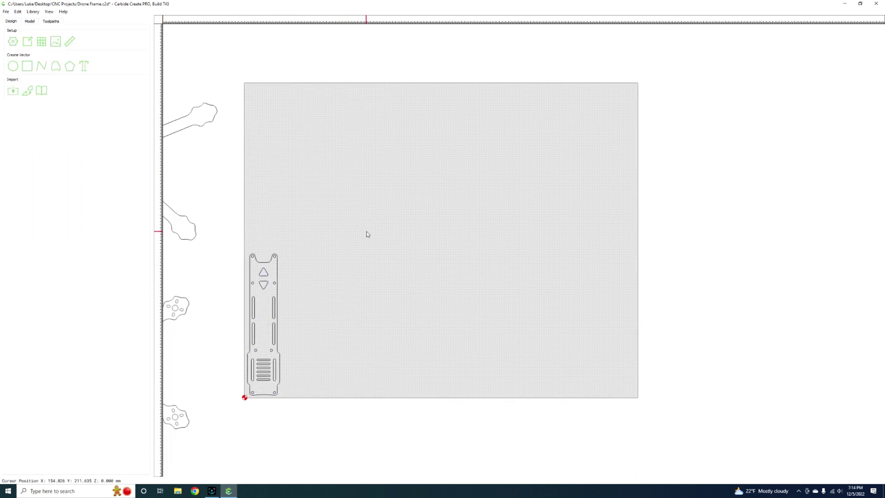
pyautogui.moveTo(236, 237); pyautogui.dragTo(333, 411)
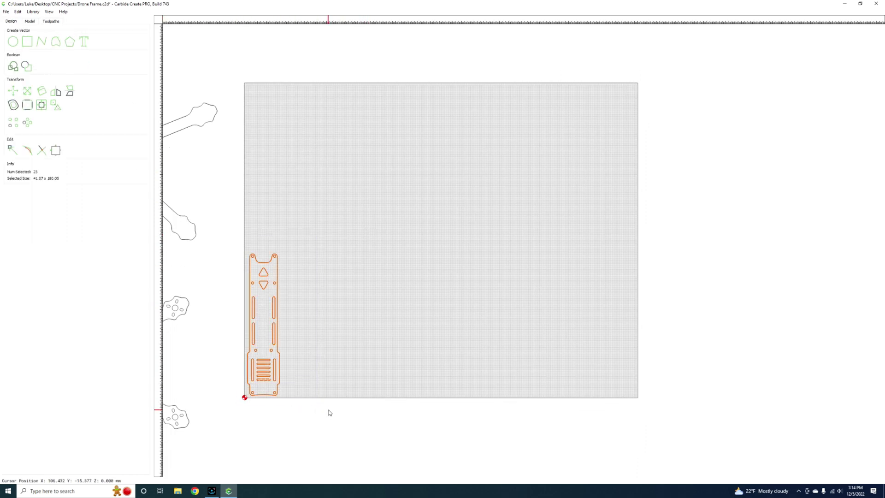
pyautogui.hotkey('ctrl', 'c')
pyautogui.click(312, 336)
pyautogui.hotkey('ctrl', 'v')
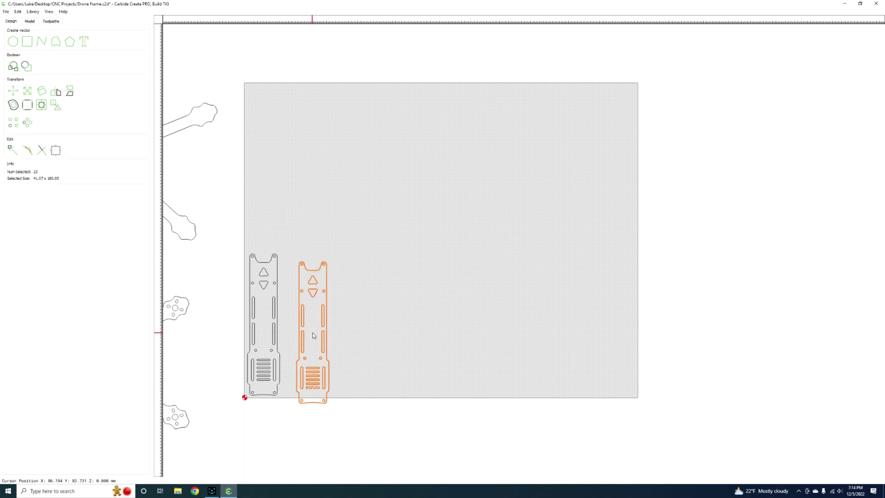
pyautogui.moveTo(318, 331); pyautogui.dragTo(314, 312)
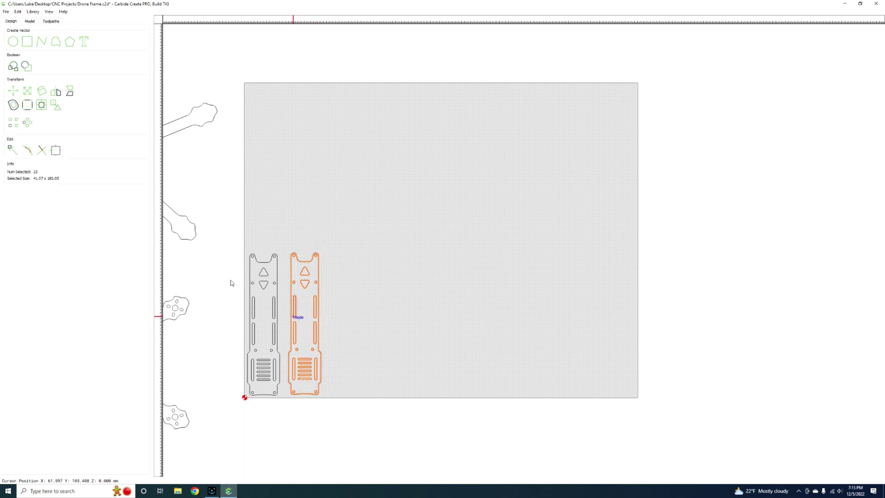
pyautogui.click(69, 92)
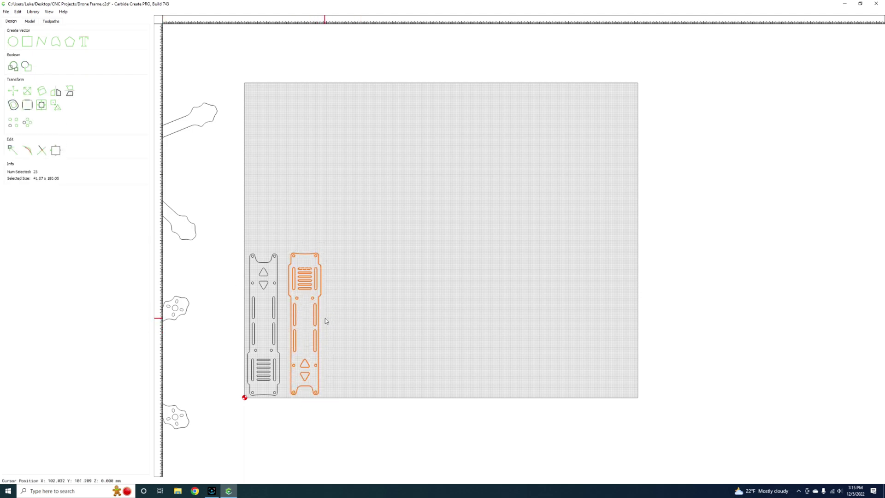
pyautogui.moveTo(323, 318); pyautogui.dragTo(313, 319)
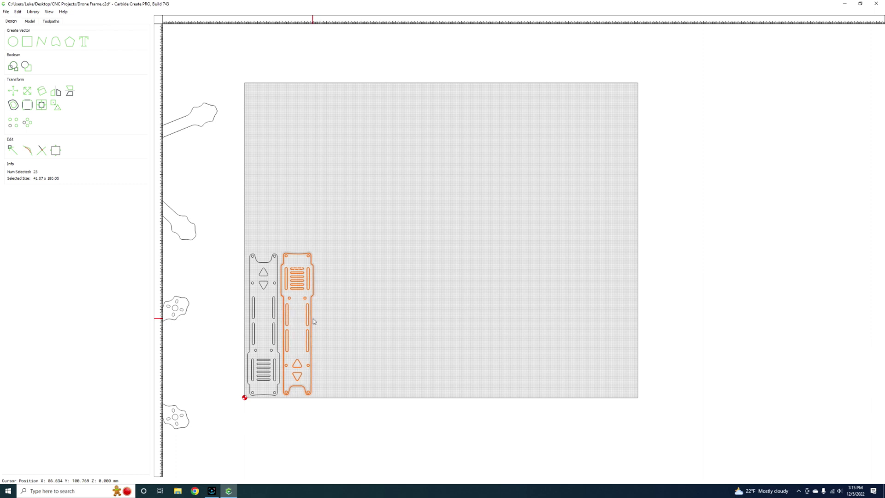
# Step: Paste two more pairs of plates alongside, making six plates in a row
pyautogui.click(352, 332)
pyautogui.moveTo(236, 244); pyautogui.dragTo(369, 424)
pyautogui.click(347, 338)
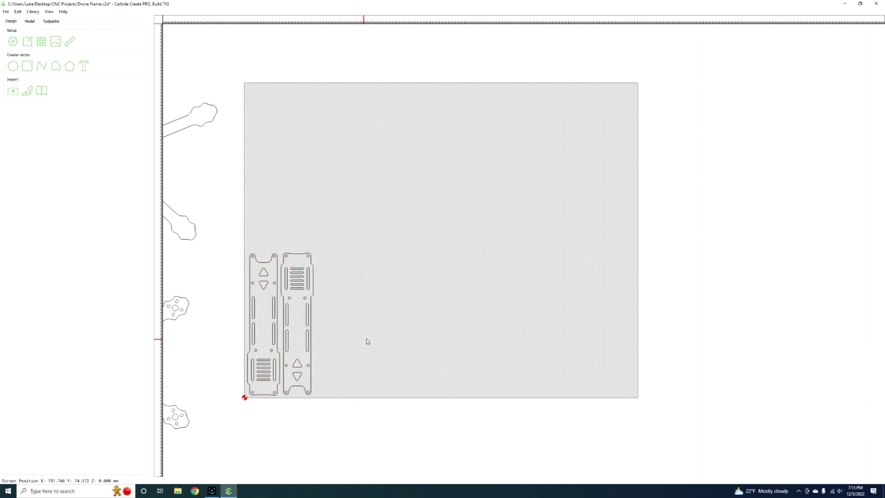
pyautogui.hotkey('ctrl', 'v')
pyautogui.moveTo(394, 341); pyautogui.dragTo(376, 334)
pyautogui.click(409, 339)
pyautogui.hotkey('ctrl', 'v')
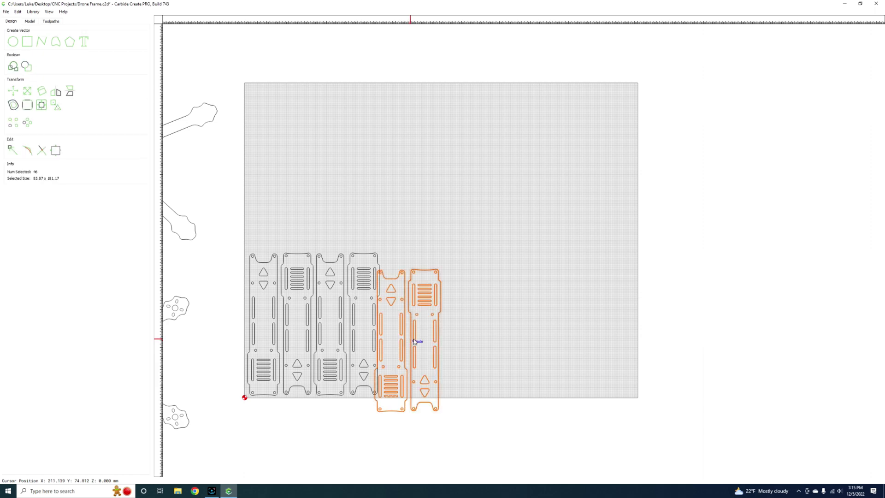
pyautogui.moveTo(438, 348); pyautogui.dragTo(442, 329)
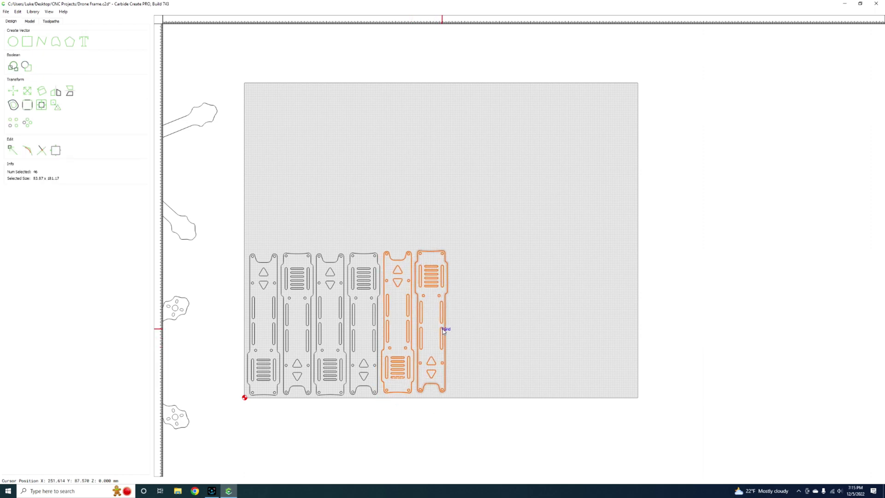
pyautogui.click(510, 356)
pyautogui.scroll(-3, 498, 392)
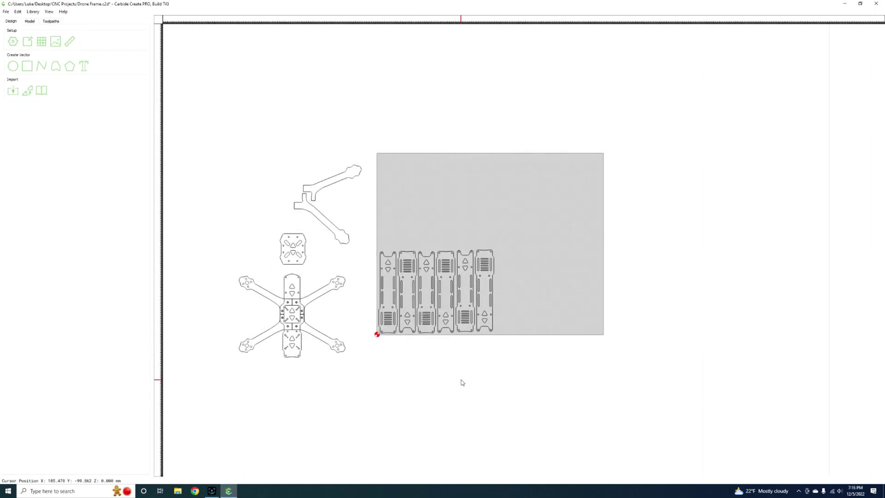